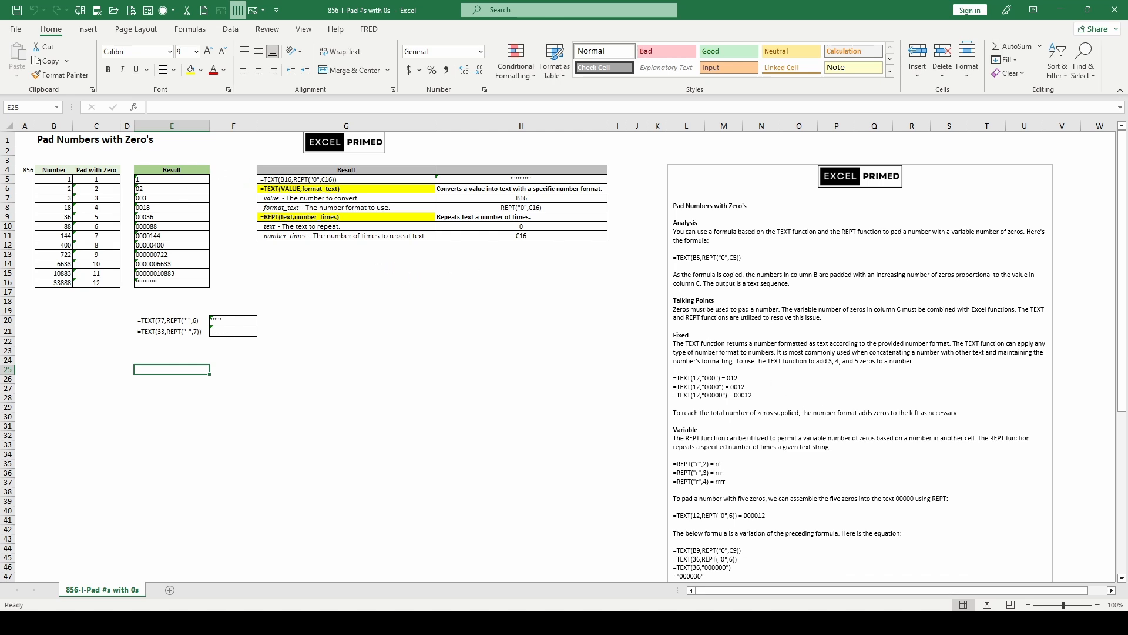
- Examine the padding formulas in G5, E10 and E16 and the notes on the TEXT and REPT functions
{"action": "left_click", "coordinate": [287, 179]}
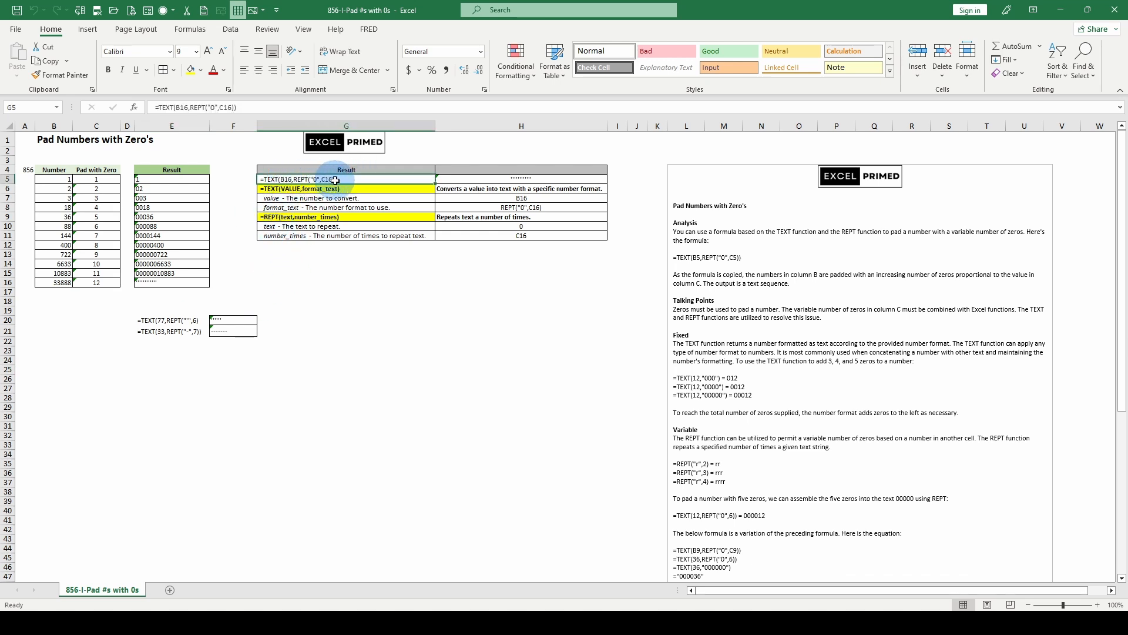
{"action": "left_click", "coordinate": [153, 227]}
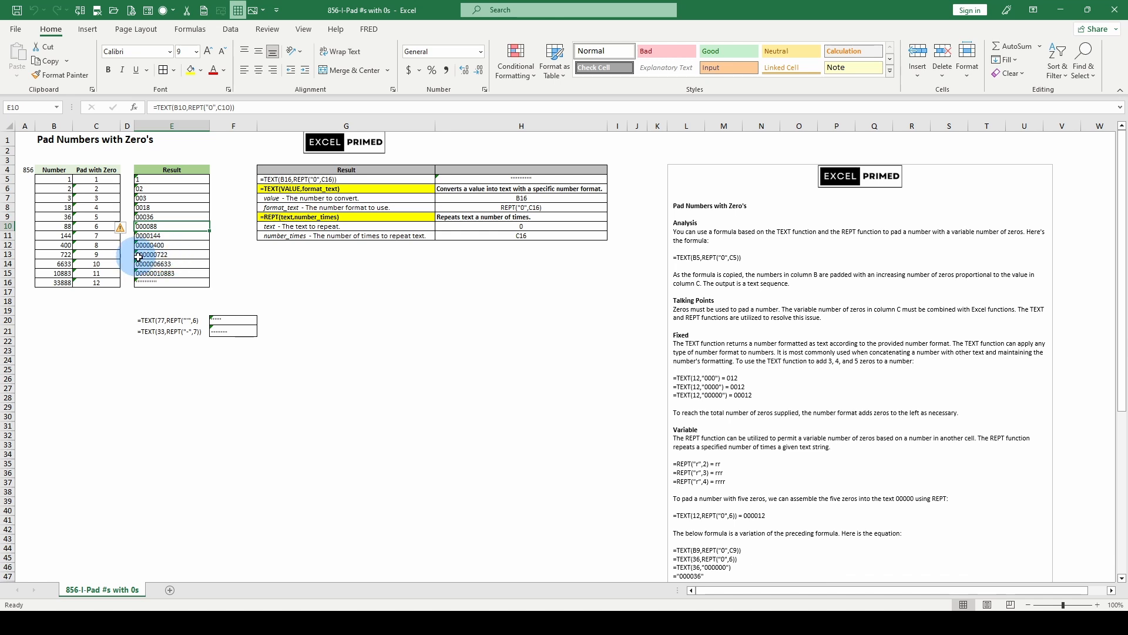
{"action": "left_click", "coordinate": [151, 281]}
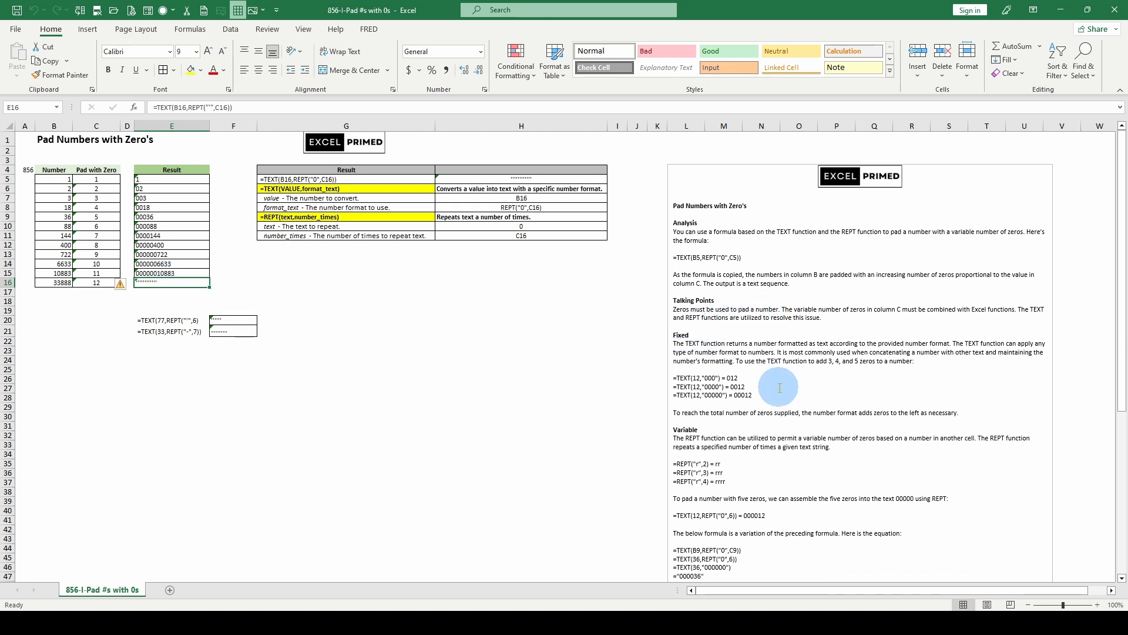
{"action": "scroll", "coordinate": [780, 388], "scroll_direction": "down", "scroll_amount": 1}
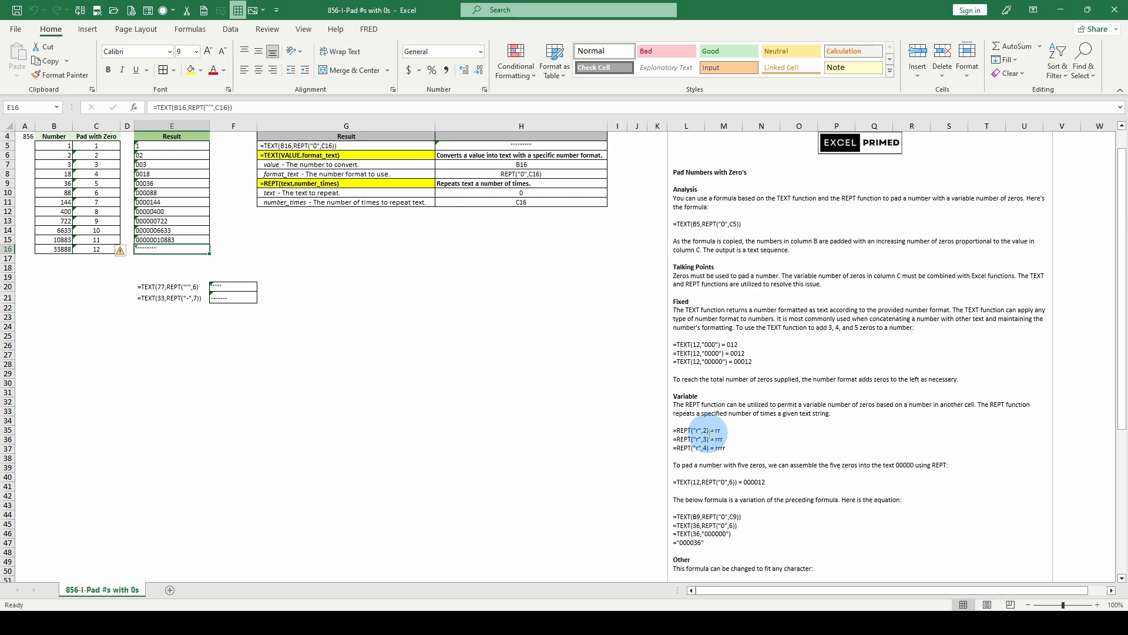
{"action": "scroll", "coordinate": [708, 435], "scroll_direction": "down", "scroll_amount": 2}
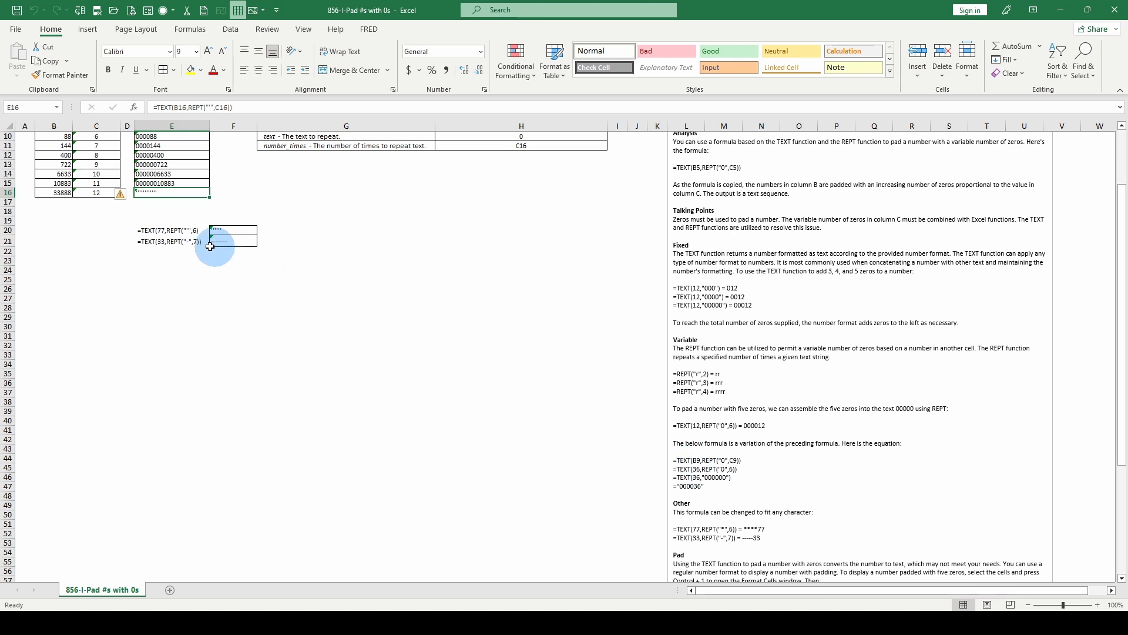
- Correct the formula text shown in E20 so that the character inside REPT is "*"
{"action": "left_click", "coordinate": [154, 231]}
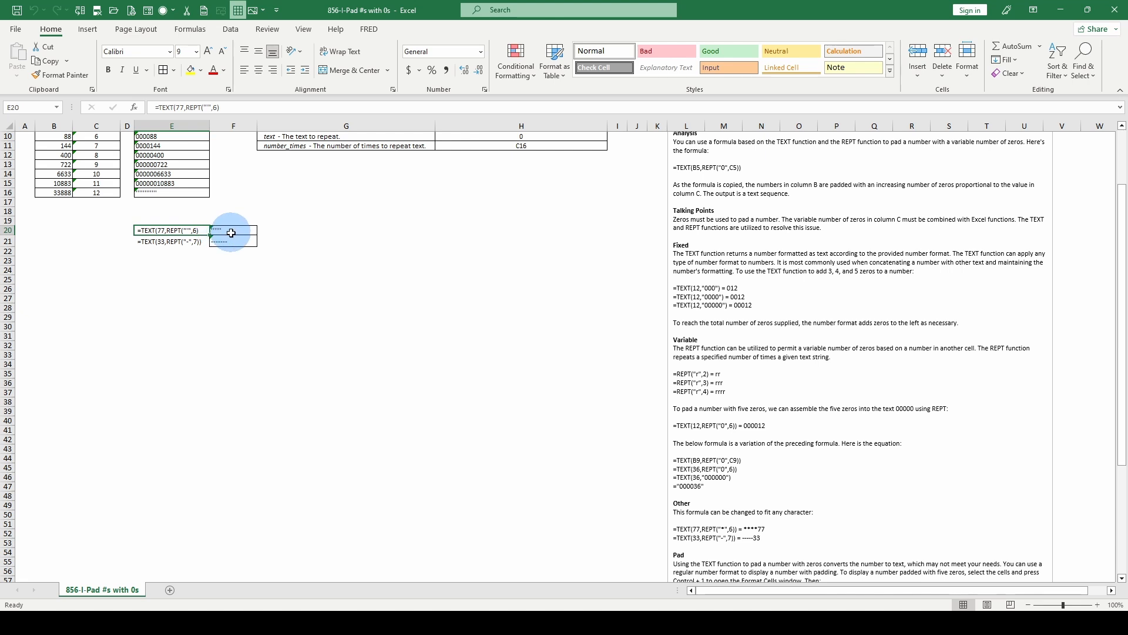
{"action": "left_click", "coordinate": [207, 107]}
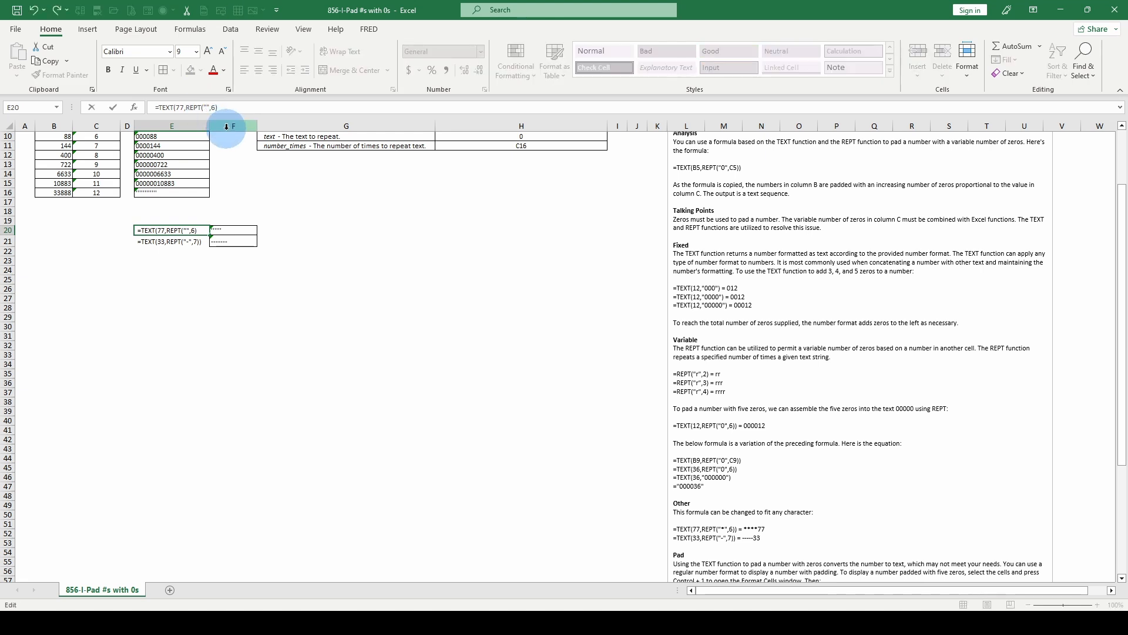
{"action": "key", "text": "Tab"}
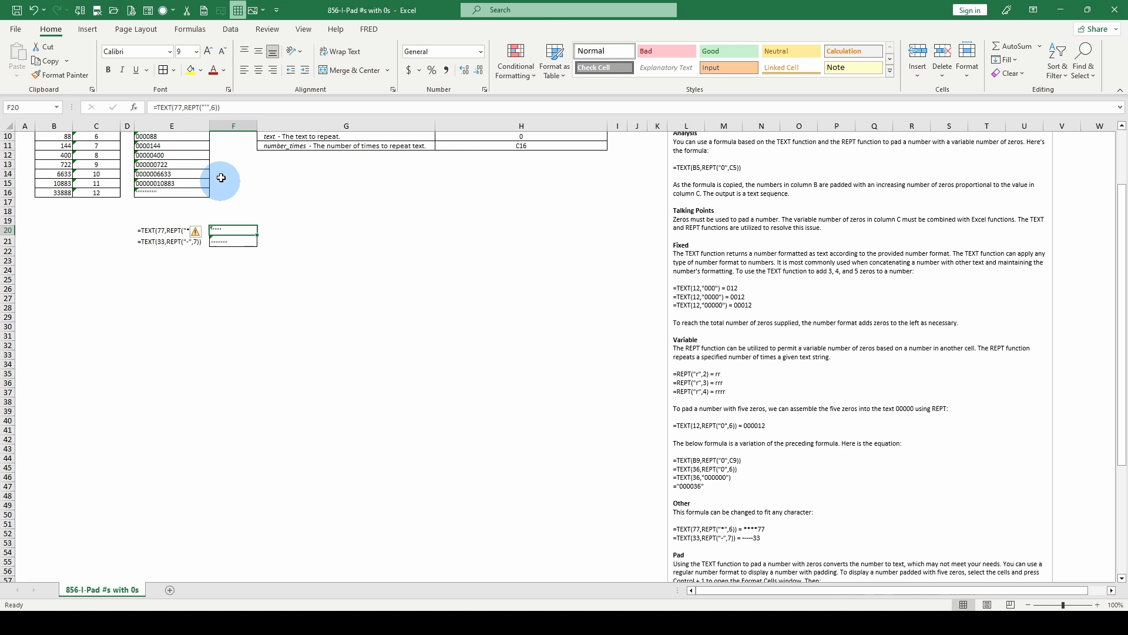
- Try "*" and "*'" as the text repeated by REPT in F20's formula
{"action": "left_click", "coordinate": [205, 108]}
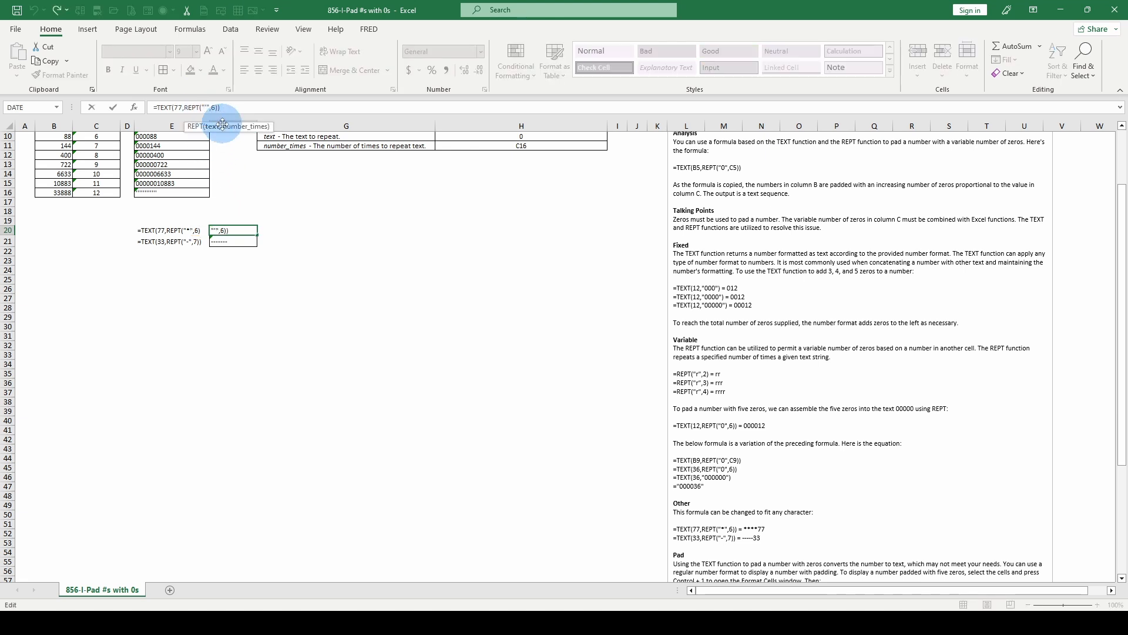
{"action": "key", "text": "Escape"}
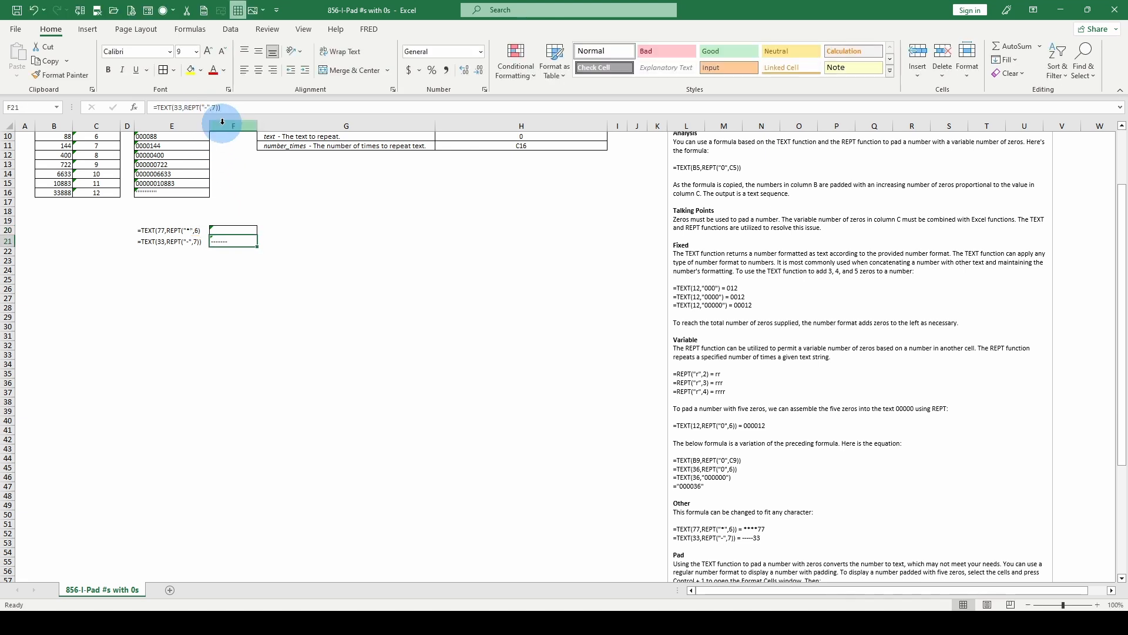
{"action": "left_click", "coordinate": [217, 107]}
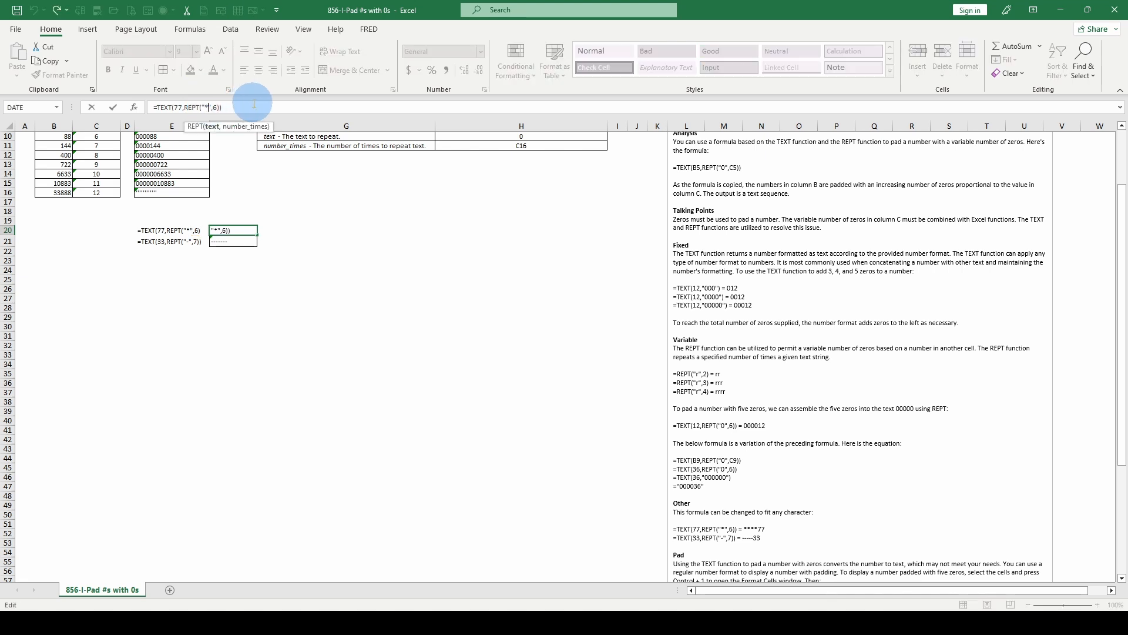
{"action": "key", "text": "Return"}
{"action": "key", "text": "Return"}
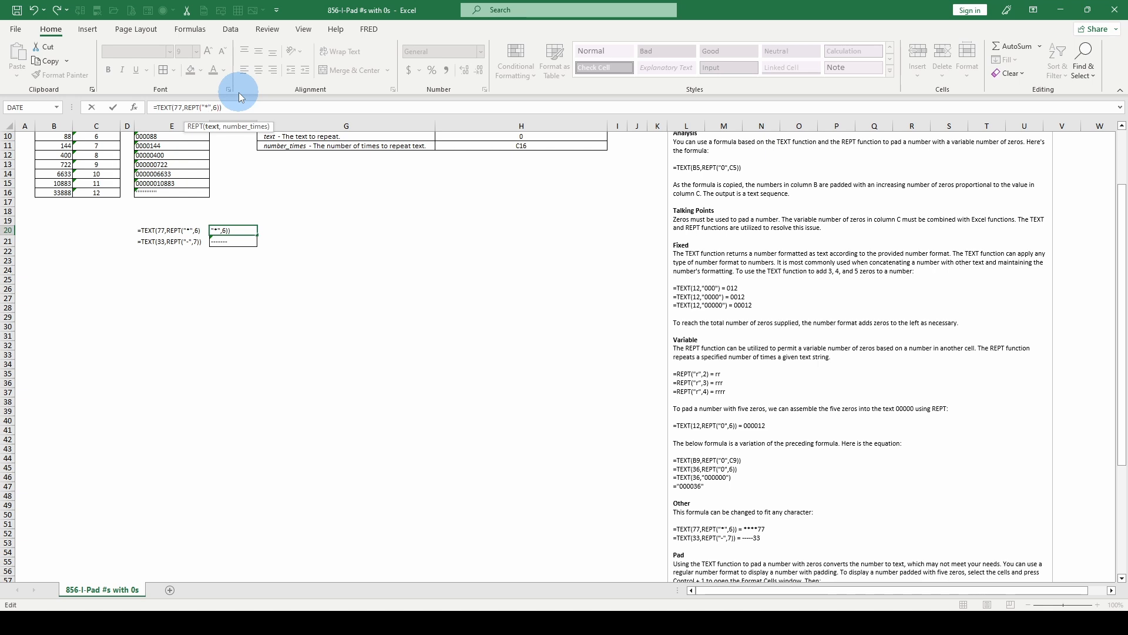
{"action": "type", "text": "'"}
{"action": "key", "text": "Return"}
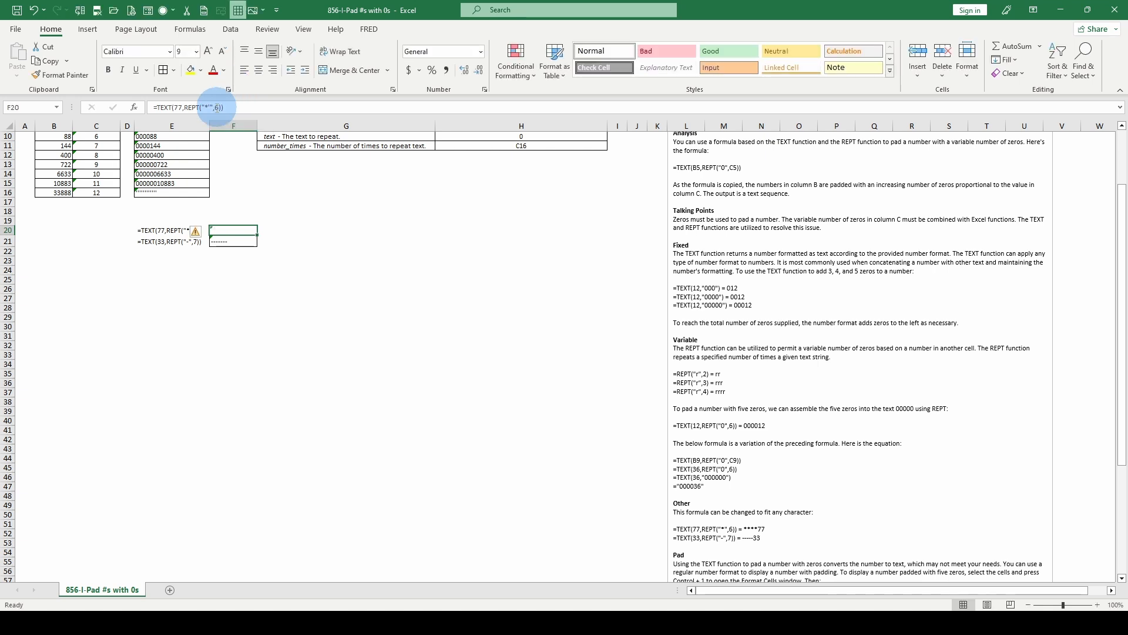
- Remove the asterisk from the REPT text in F20's formula, leaving only the apostrophe
{"action": "left_click", "coordinate": [218, 108]}
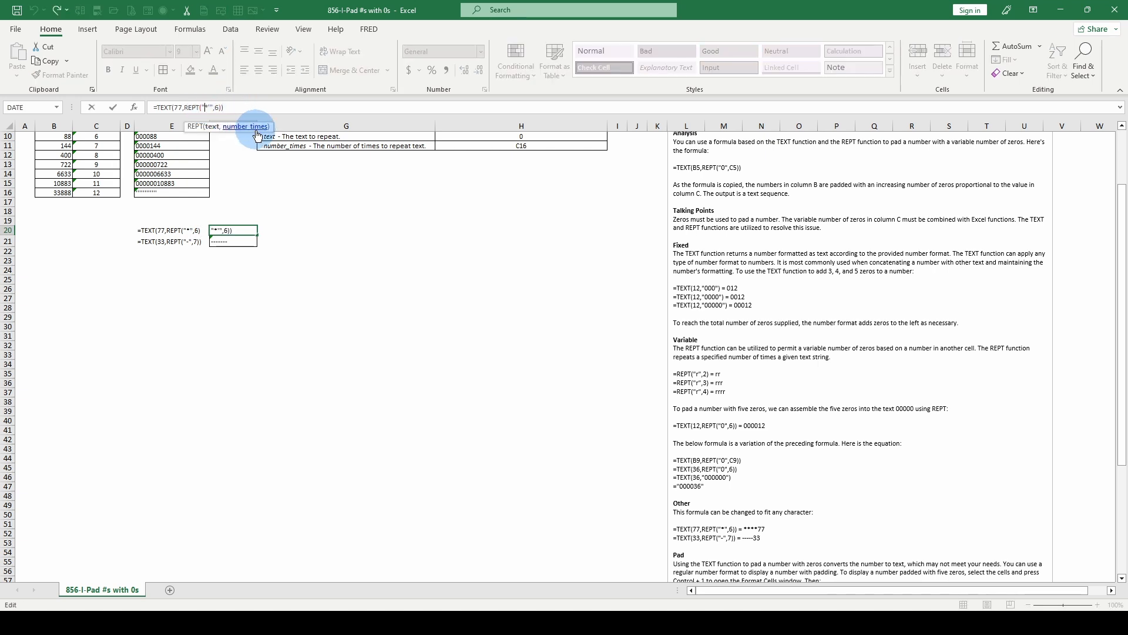
{"action": "key", "text": "BackSpace"}
{"action": "key", "text": "BackSpace"}
{"action": "key", "text": "Return"}
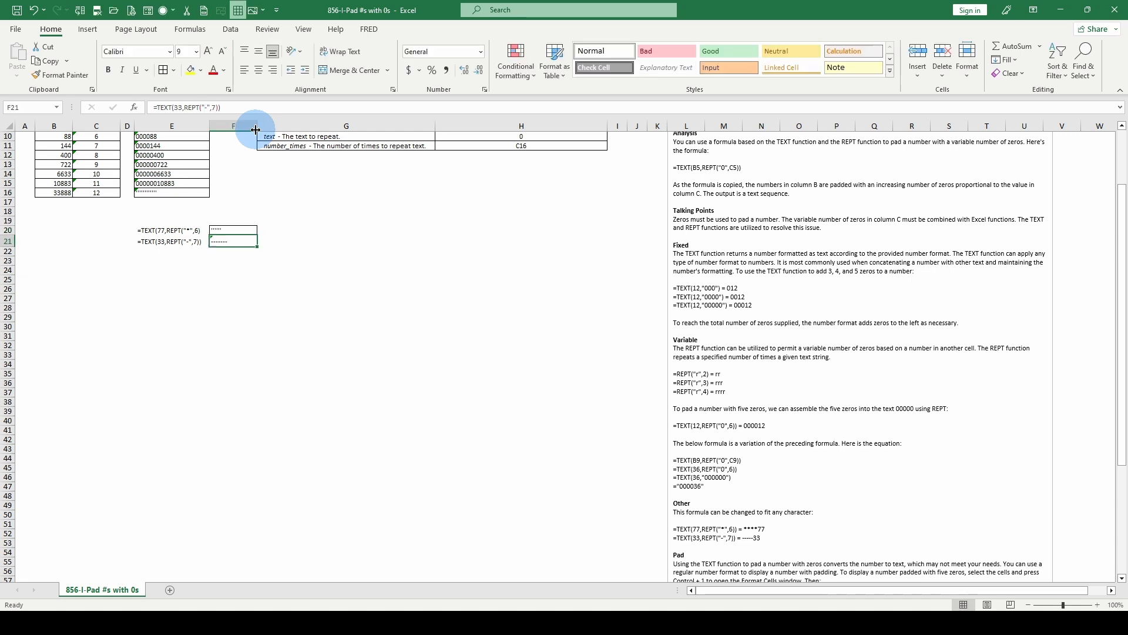
- Insert a 0 before the apostrophe in the REPT text of F20's formula
{"action": "left_click", "coordinate": [205, 108]}
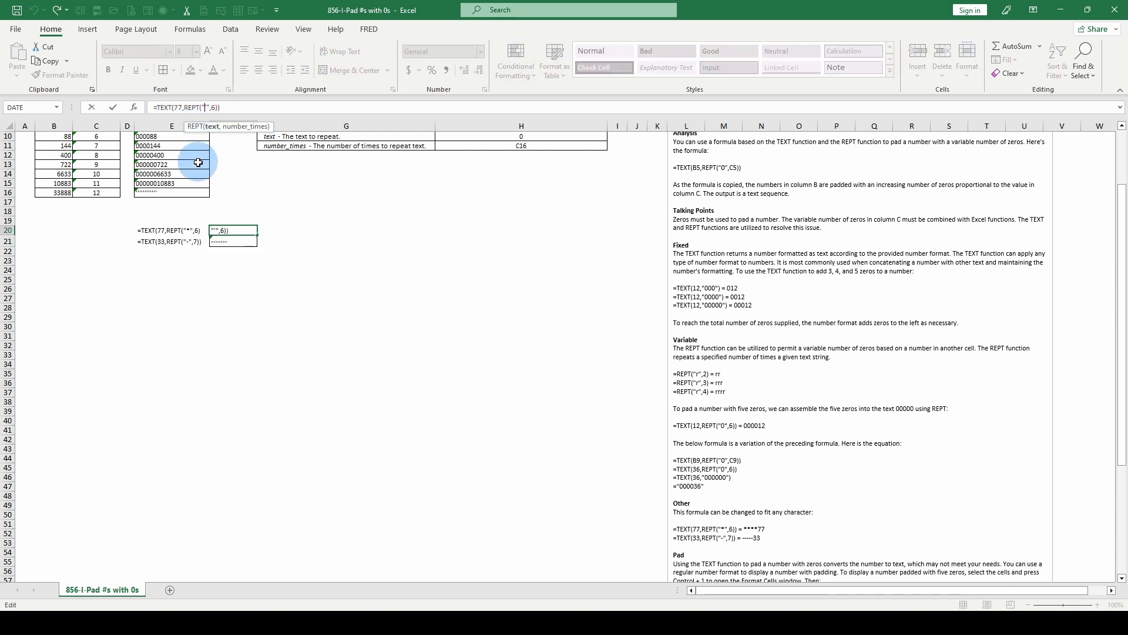
{"action": "type", "text": "0"}
{"action": "key", "text": "Return"}
{"action": "key", "text": "Up"}
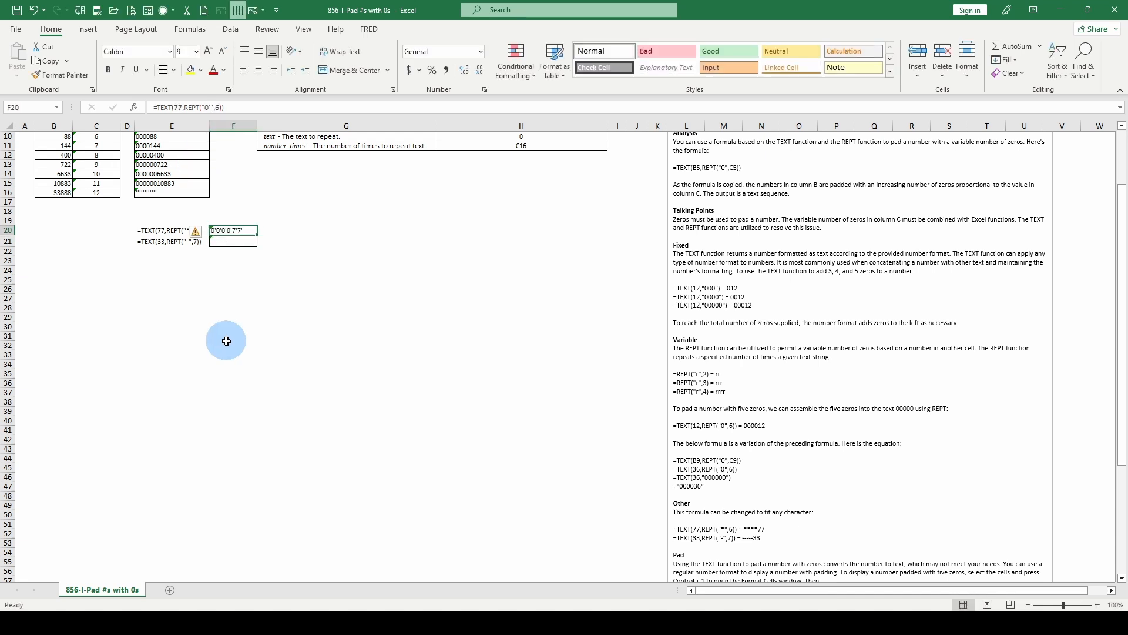
- Try "0*" as the text repeated by REPT in F20's formula
{"action": "left_click", "coordinate": [210, 107]}
{"action": "type", "text": "*"}
{"action": "key", "text": "ctrl+Return"}
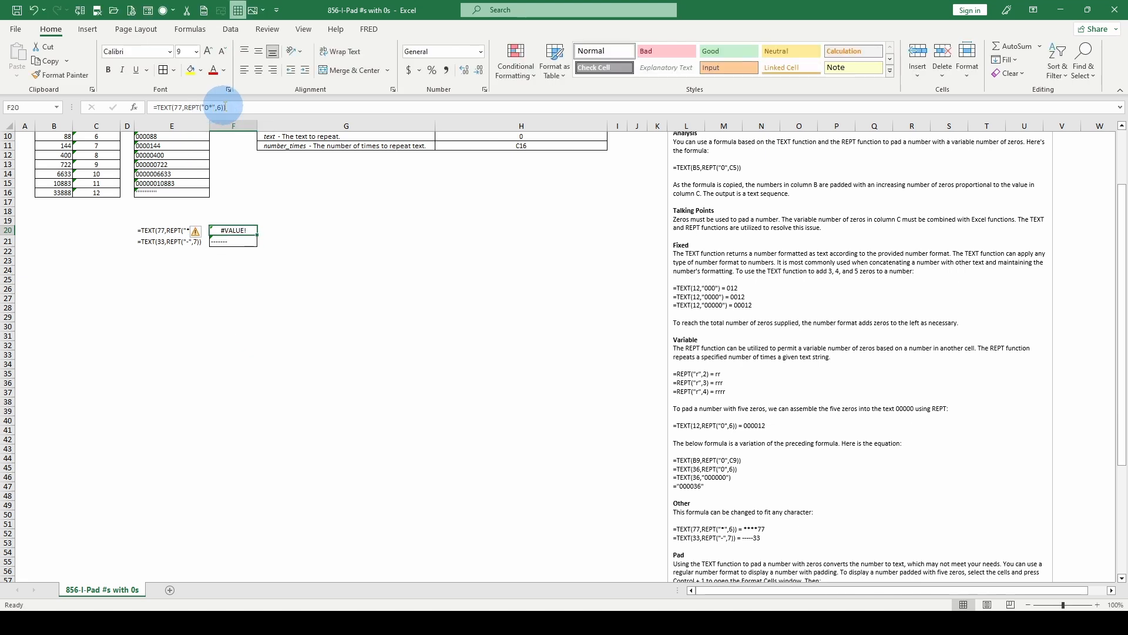
- Reduce the REPT text in F20 to a single zero so the formula reads =TEXT(77,REPT("0",6))
{"action": "left_click", "coordinate": [210, 107]}
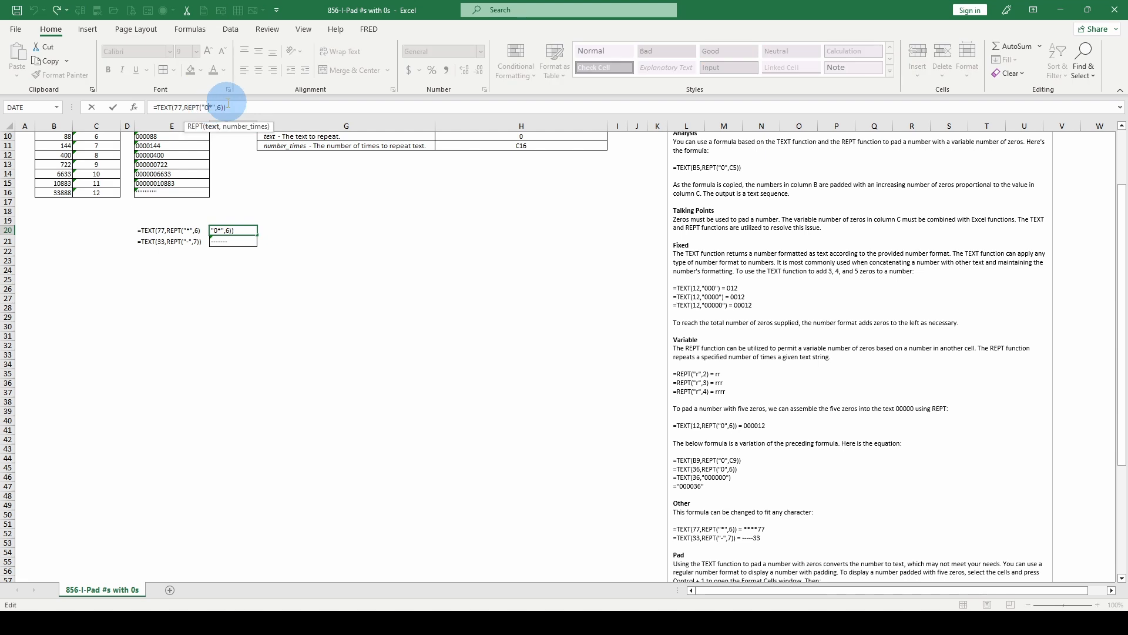
{"action": "key", "text": "Delete"}
{"action": "key", "text": "Return"}
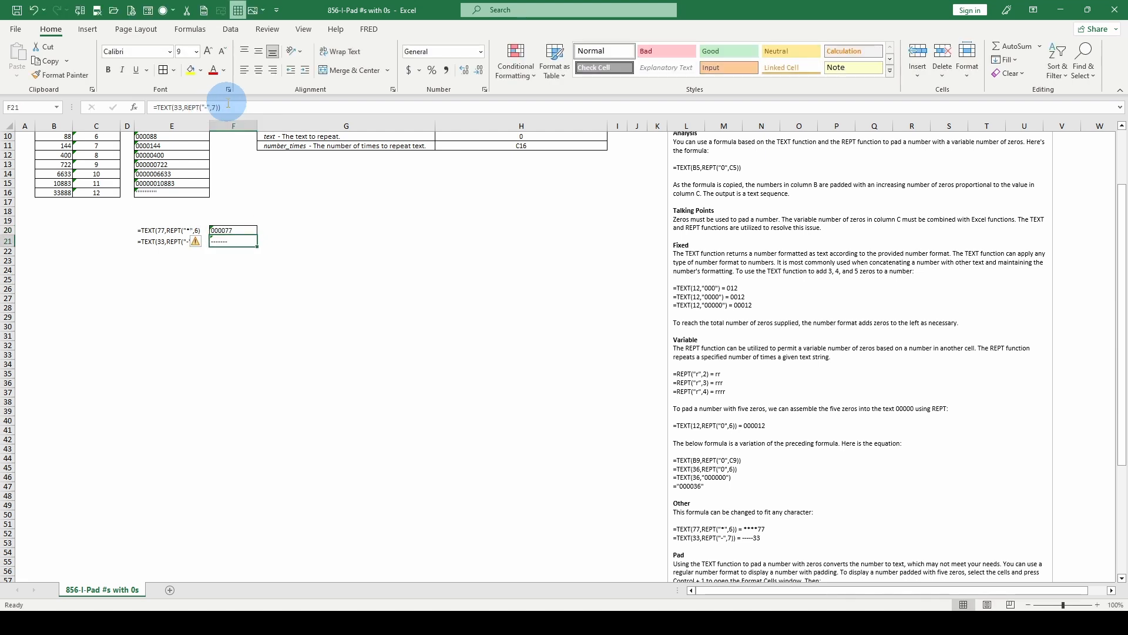
{"action": "key", "text": "Up"}
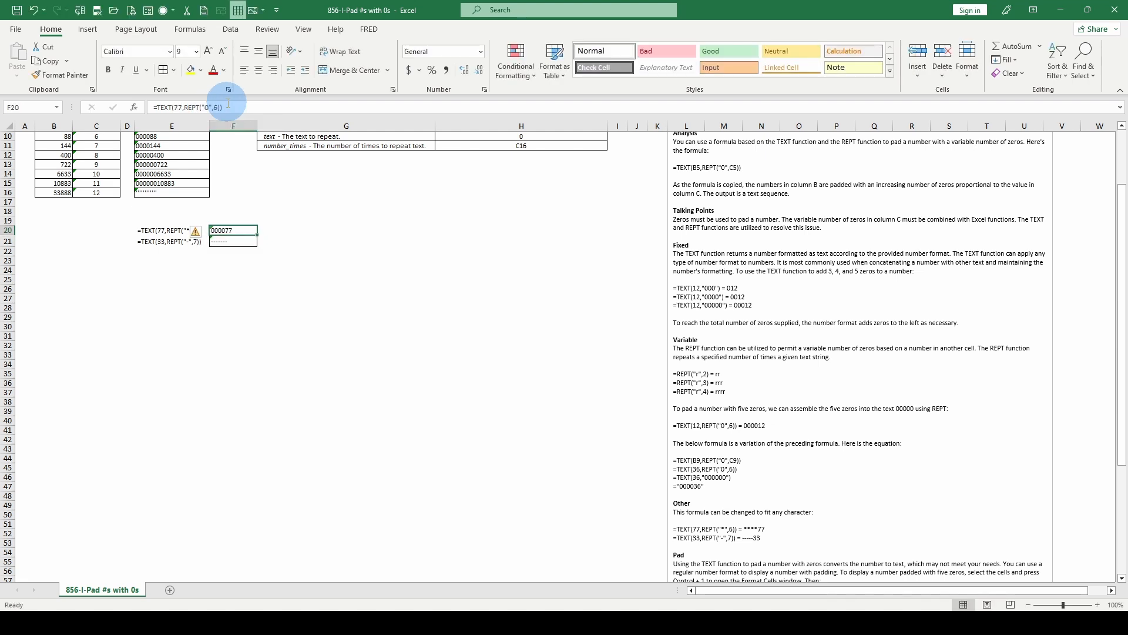
- Change F21's formula to =TEXT(33,REPT("0-",7)) and autofit the width of column F
{"action": "left_click", "coordinate": [232, 239]}
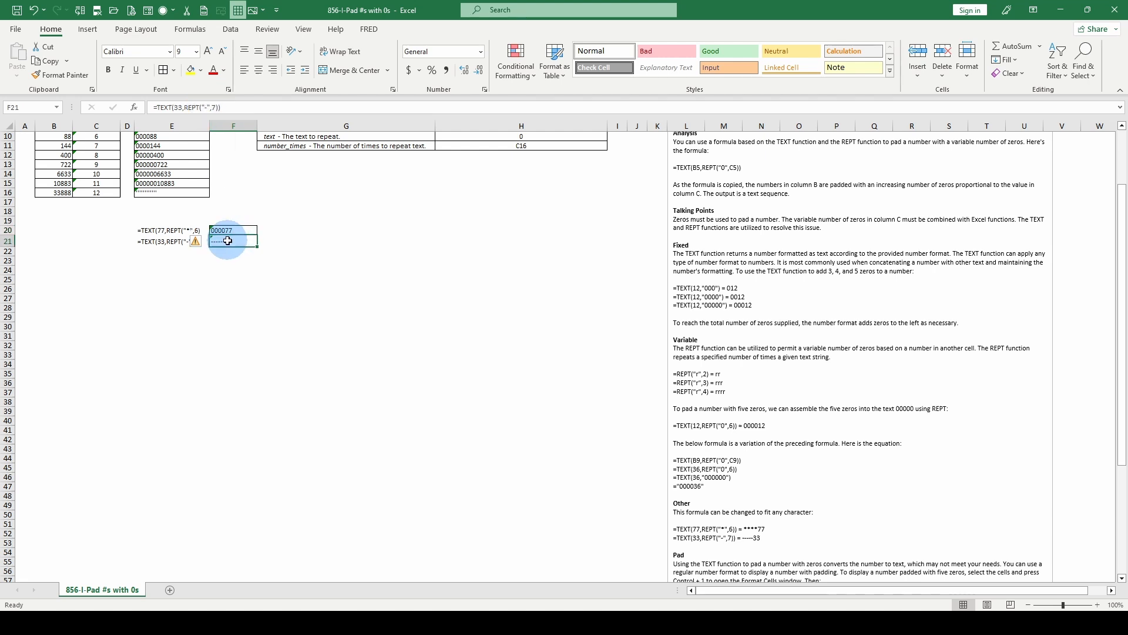
{"action": "left_click", "coordinate": [207, 106]}
{"action": "type", "text": "0"}
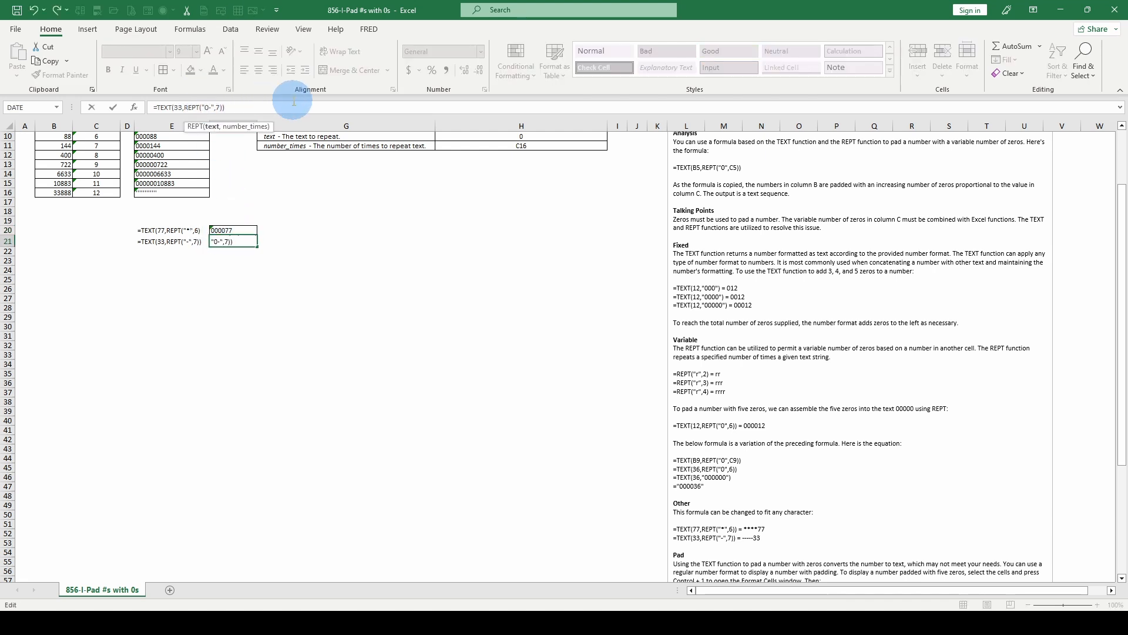
{"action": "key", "text": "Return"}
{"action": "key", "text": "Up"}
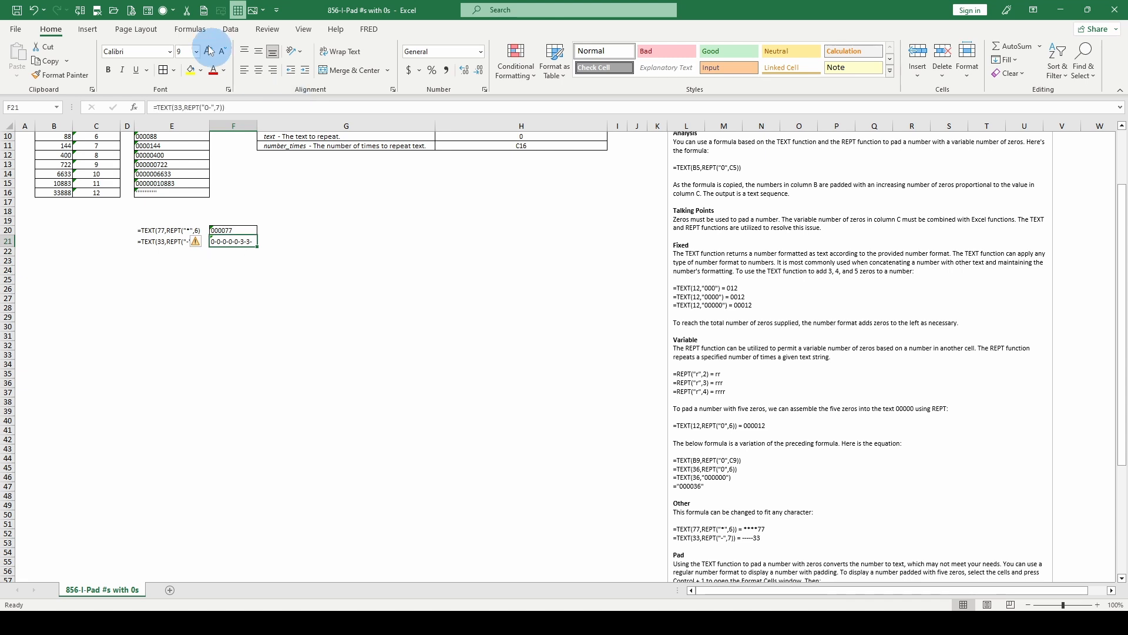
{"action": "double_click", "coordinate": [257, 126]}
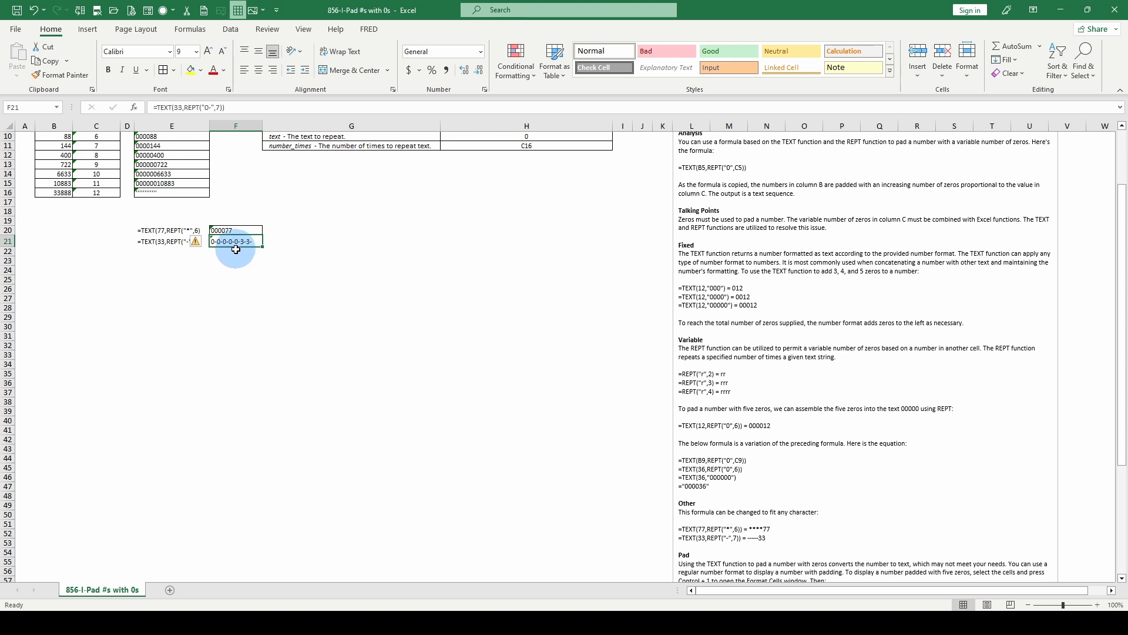
{"action": "left_click", "coordinate": [158, 240]}
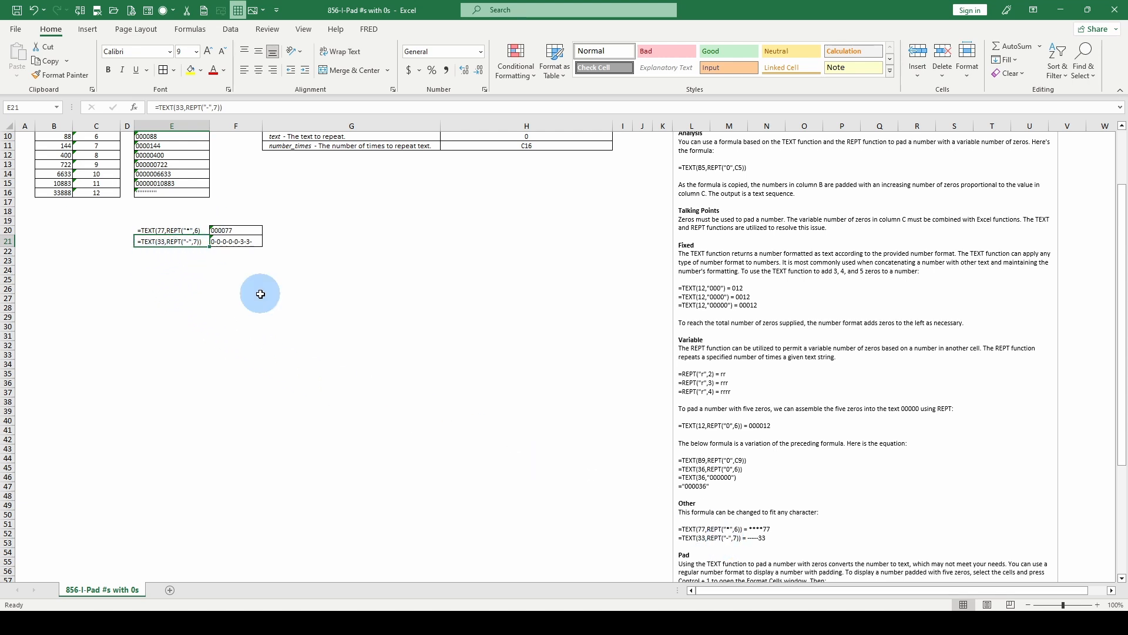
{"action": "left_click", "coordinate": [159, 108]}
{"action": "type", "text": "@"}
{"action": "key", "text": "Return"}
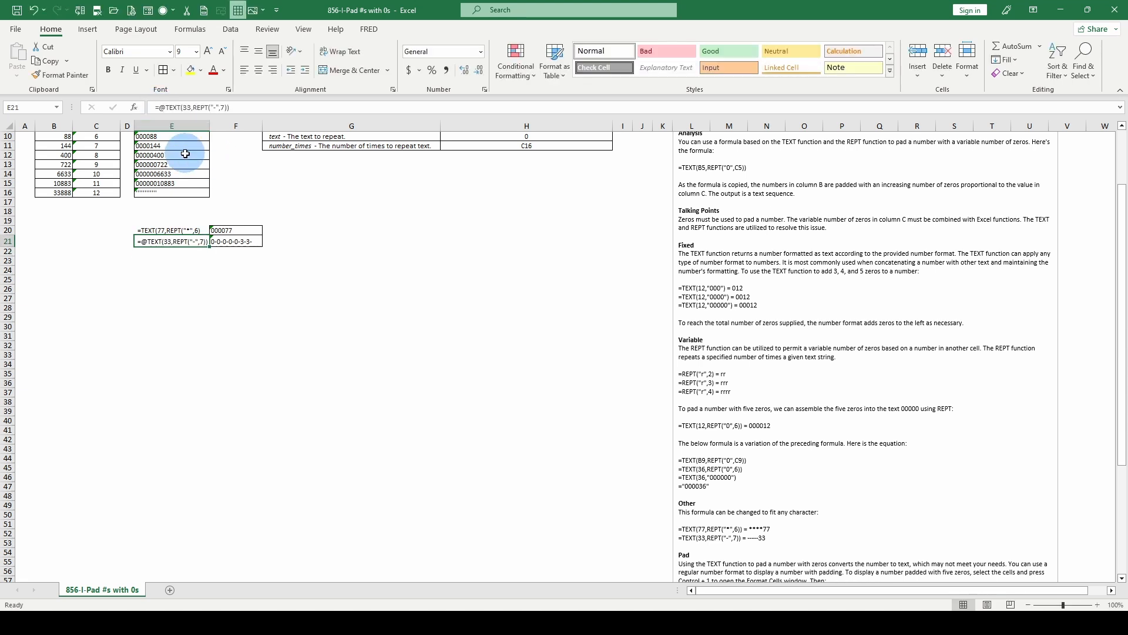
- Try to insert @ before TEXT in F21's formula and undo the entry
{"action": "left_click", "coordinate": [226, 236]}
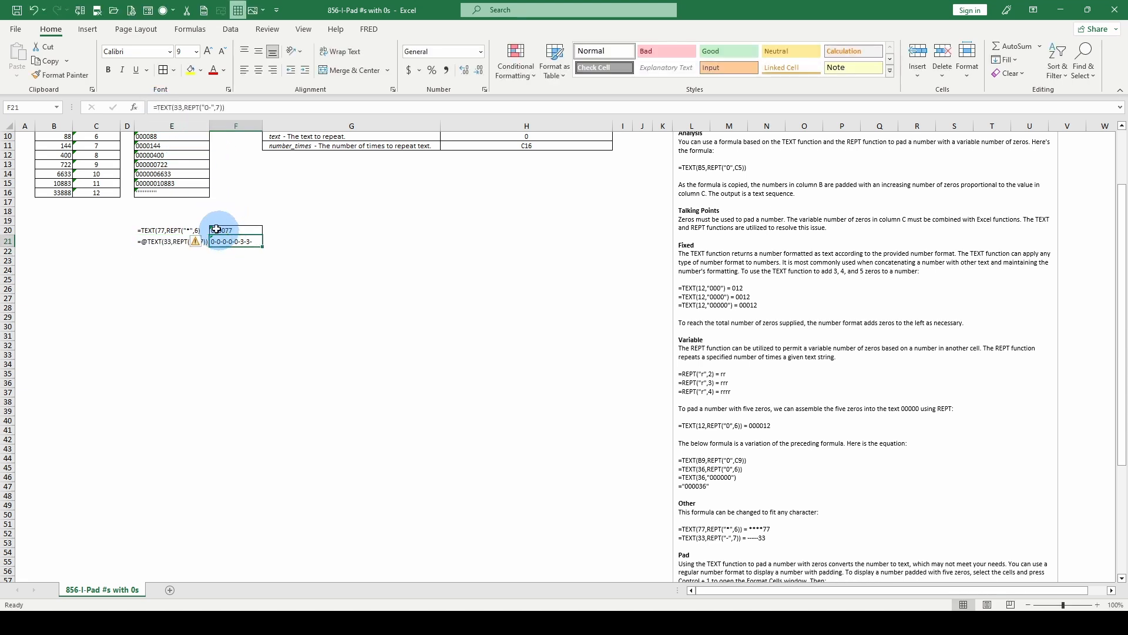
{"action": "left_click", "coordinate": [163, 108]}
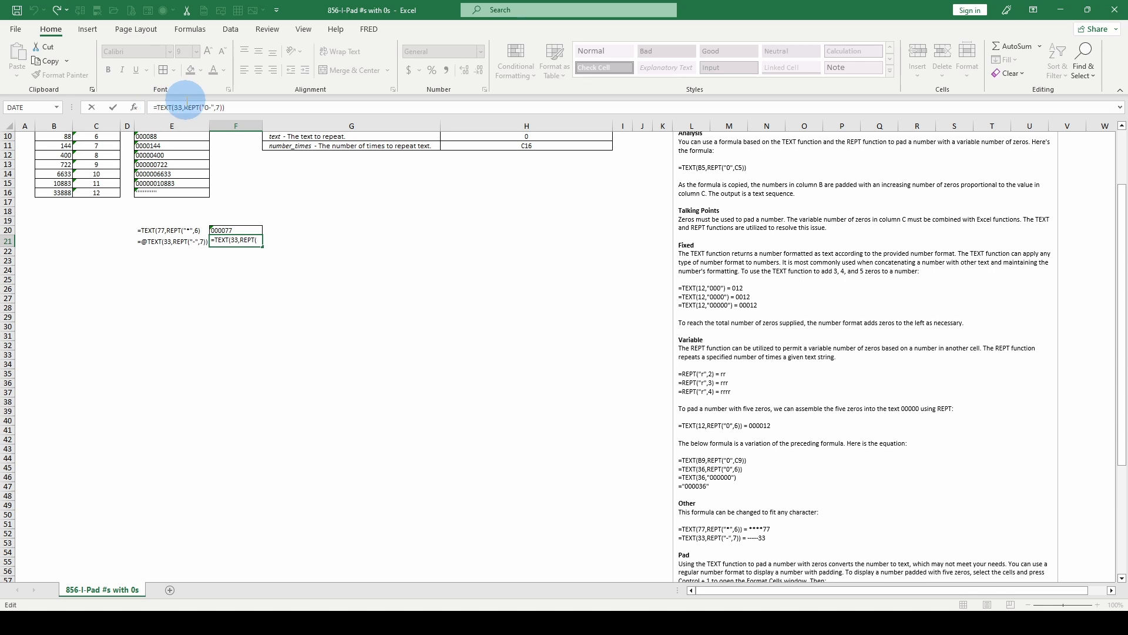
{"action": "type", "text": "@"}
{"action": "key", "text": "Return"}
{"action": "left_click", "coordinate": [544, 362]}
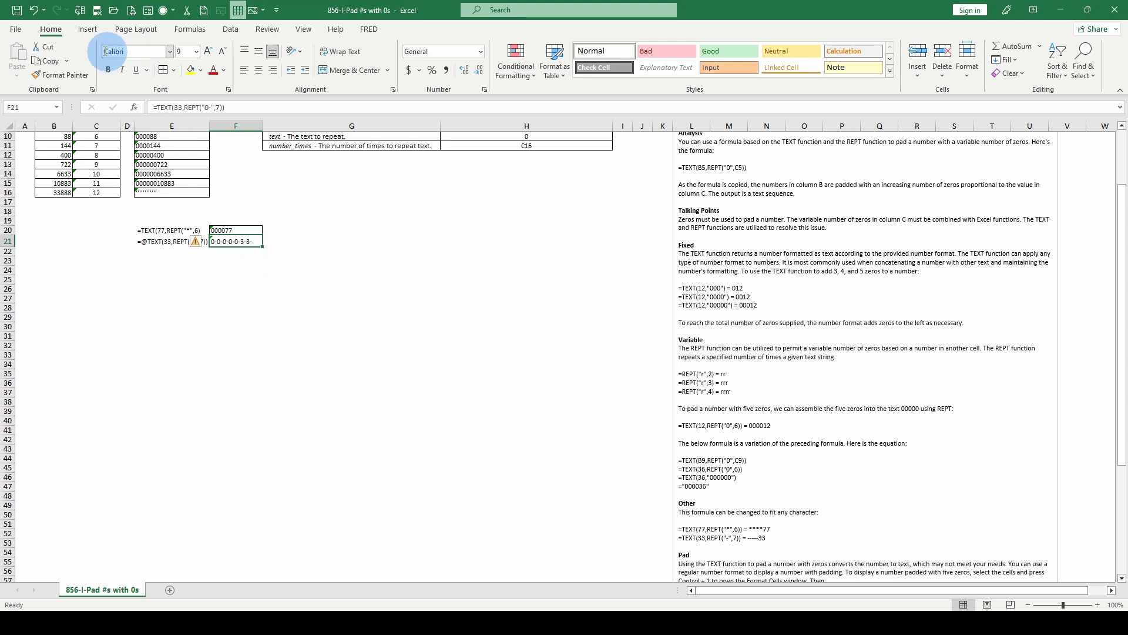
{"action": "left_click", "coordinate": [35, 10]}
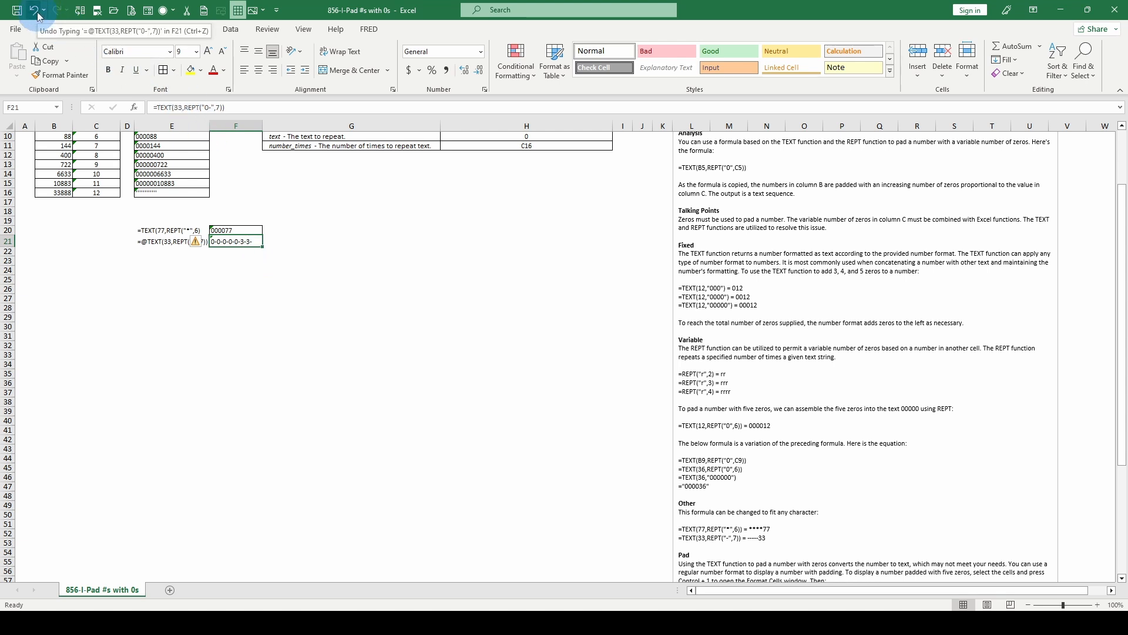
- Try inserting @ after the TEXT function name in F21's formula, undo it and leave the cell
{"action": "left_click", "coordinate": [169, 107]}
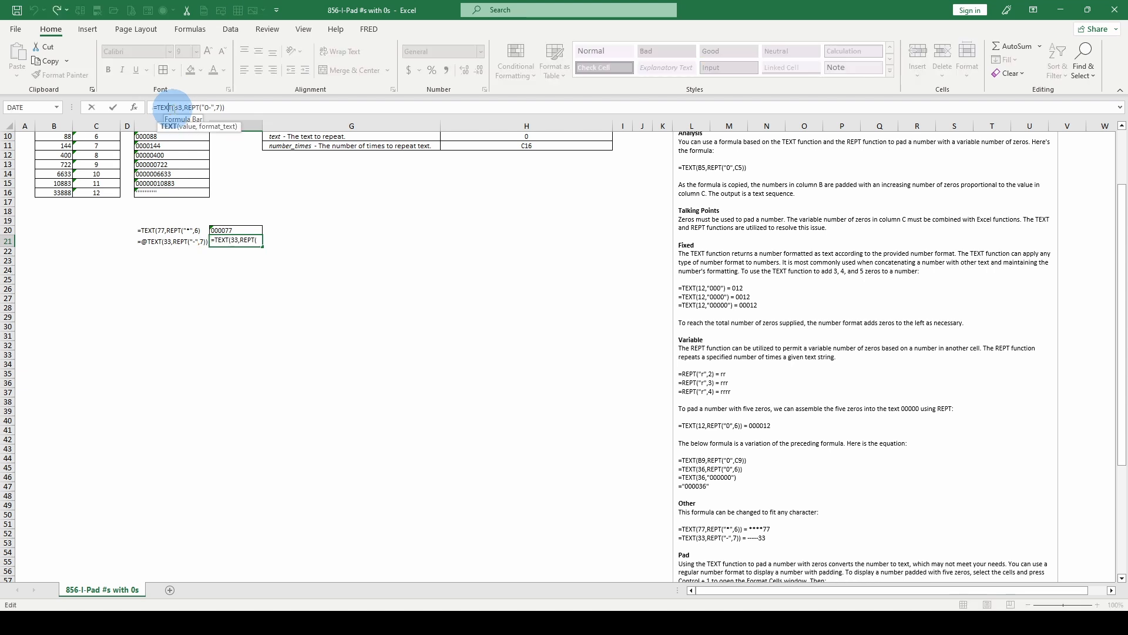
{"action": "left_click", "coordinate": [172, 108]}
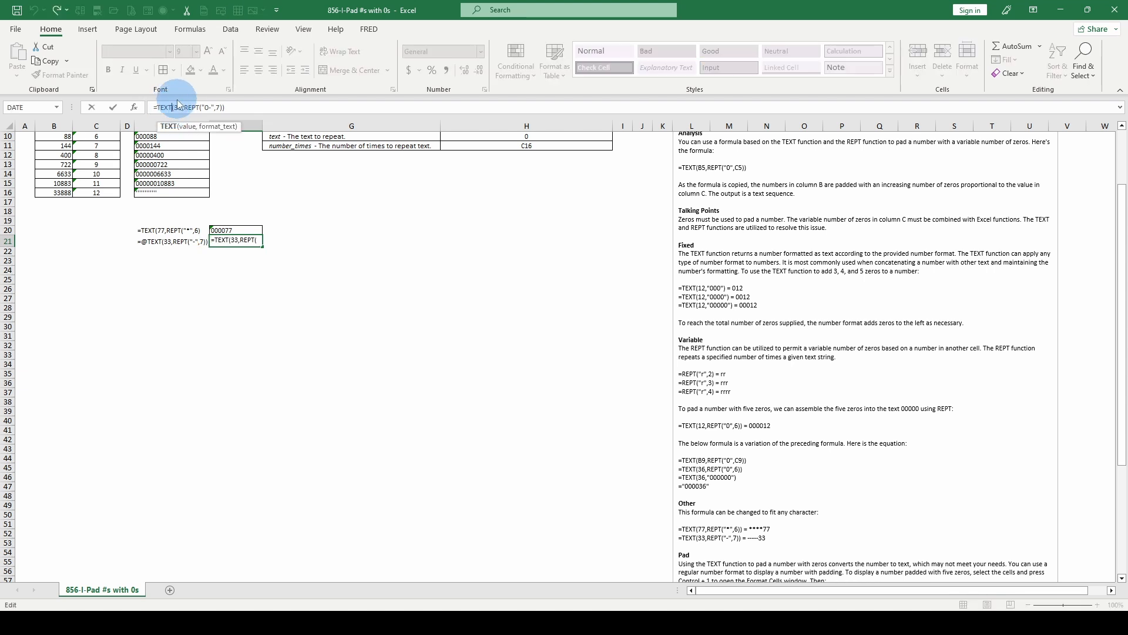
{"action": "type", "text": "@"}
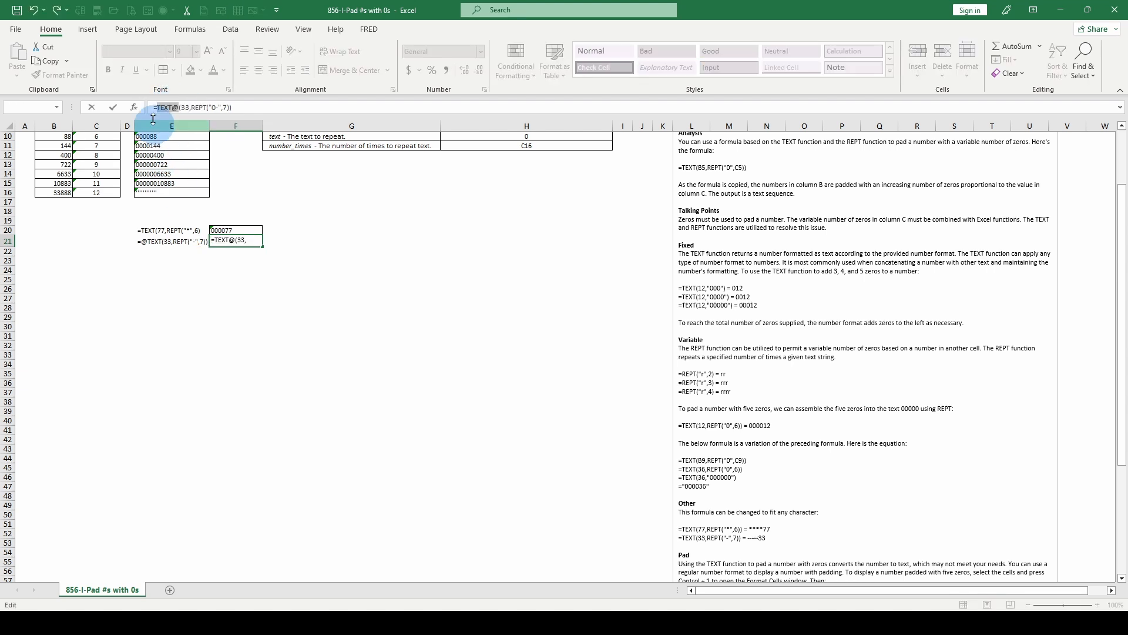
{"action": "left_click", "coordinate": [35, 10]}
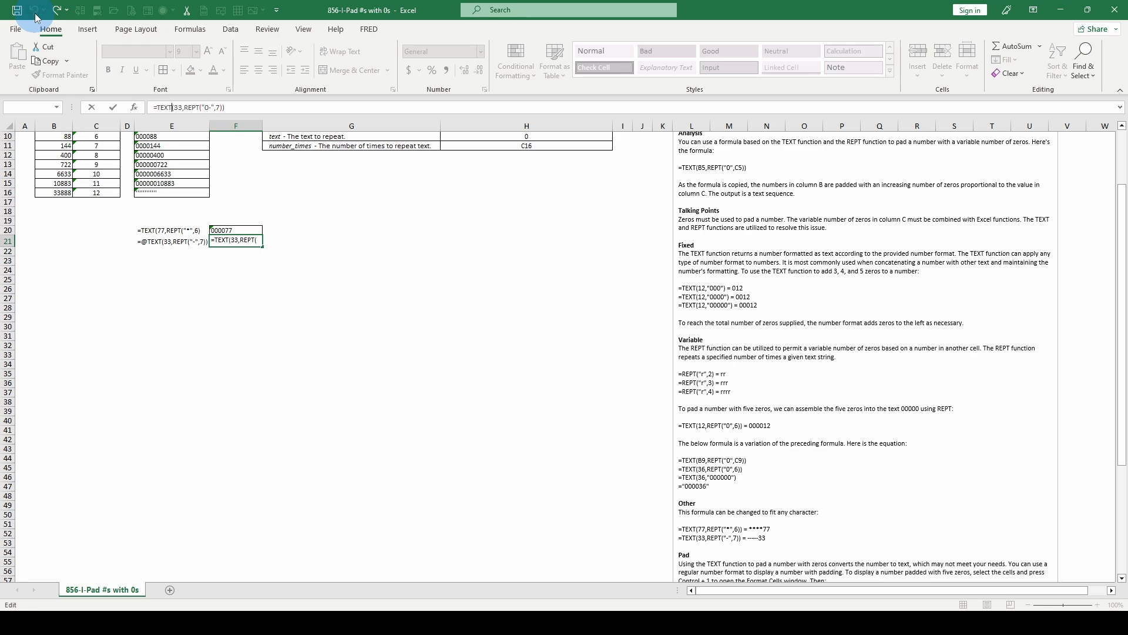
{"action": "left_click", "coordinate": [223, 305]}
{"action": "scroll", "coordinate": [215, 296], "scroll_direction": "up", "scroll_amount": 3}
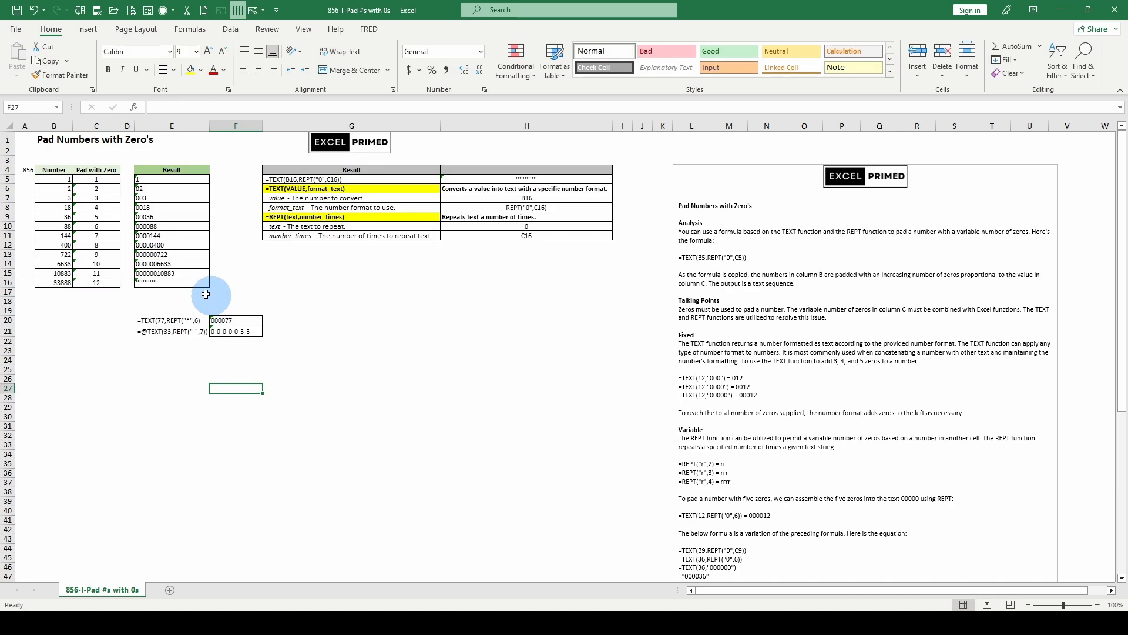